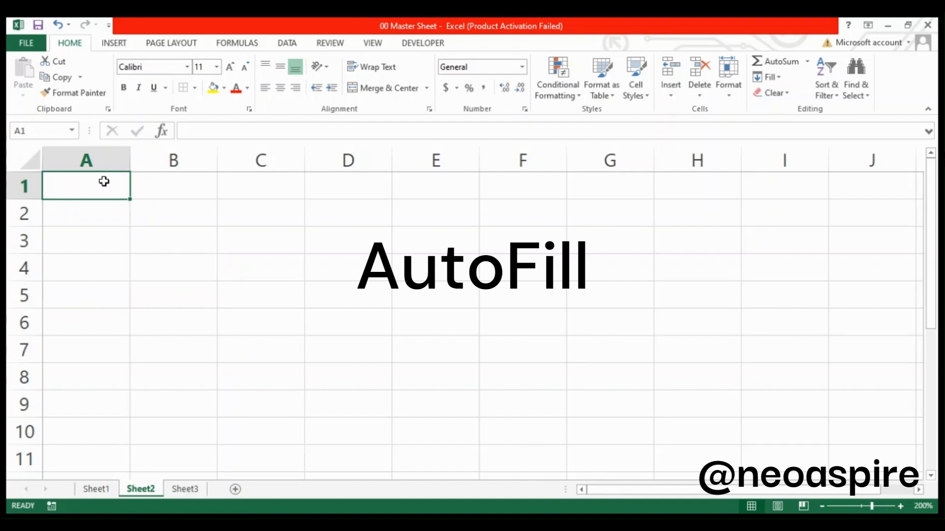
Step: Enter January in A1 and AutoFill the months down column A through A10
type("January")
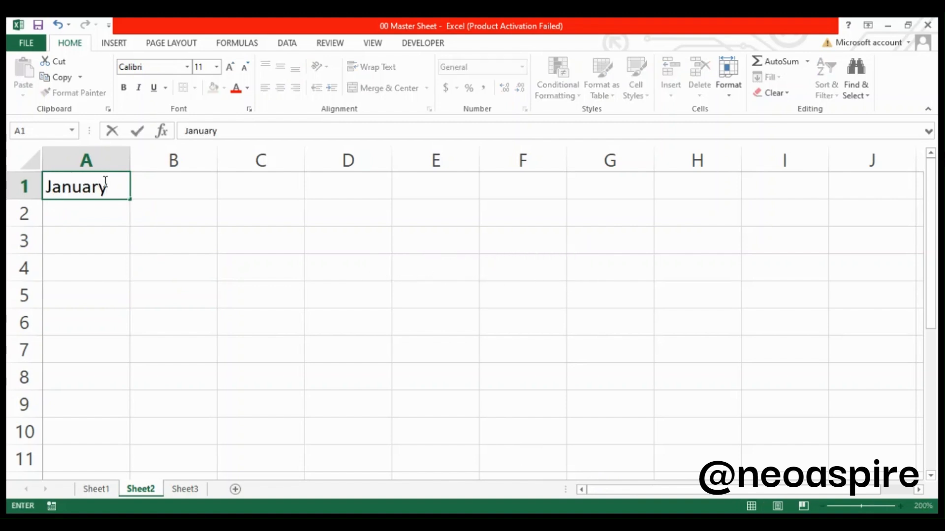
key("Return")
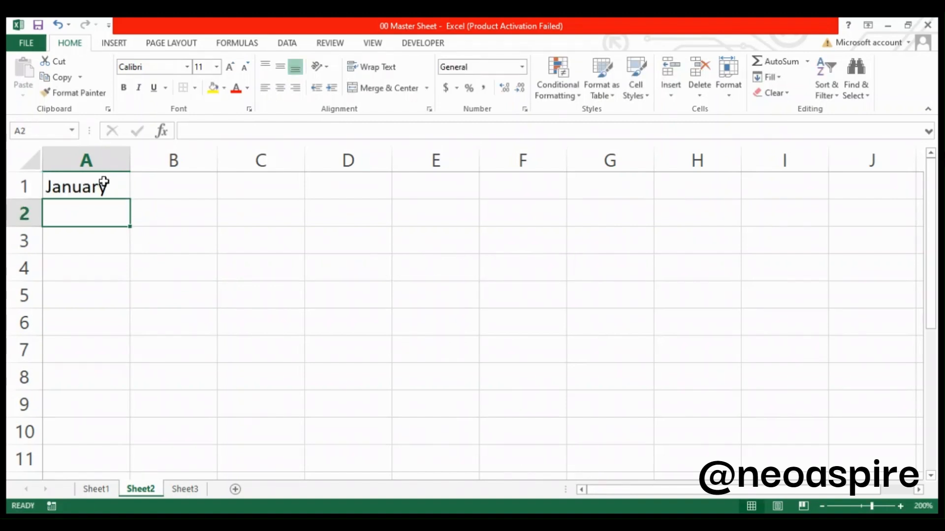
left_click(104, 183)
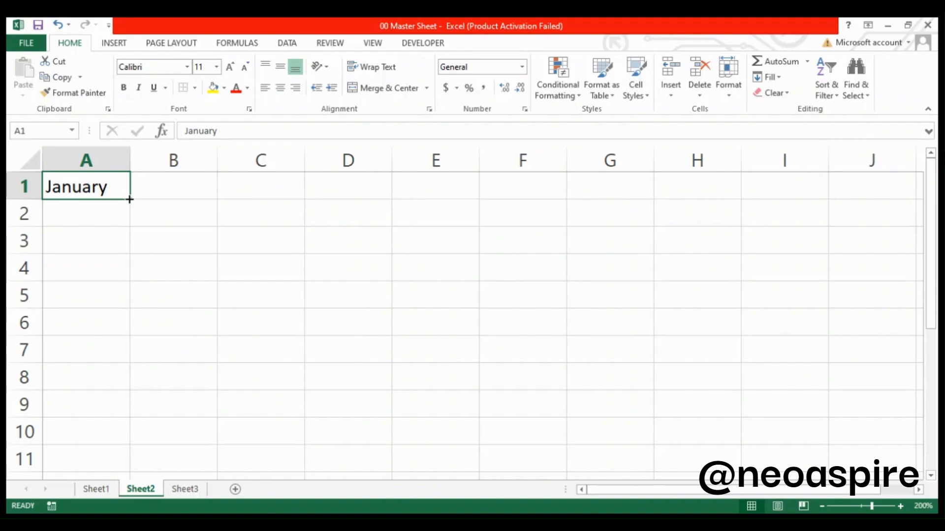
left_click_drag(129, 200, 122, 439)
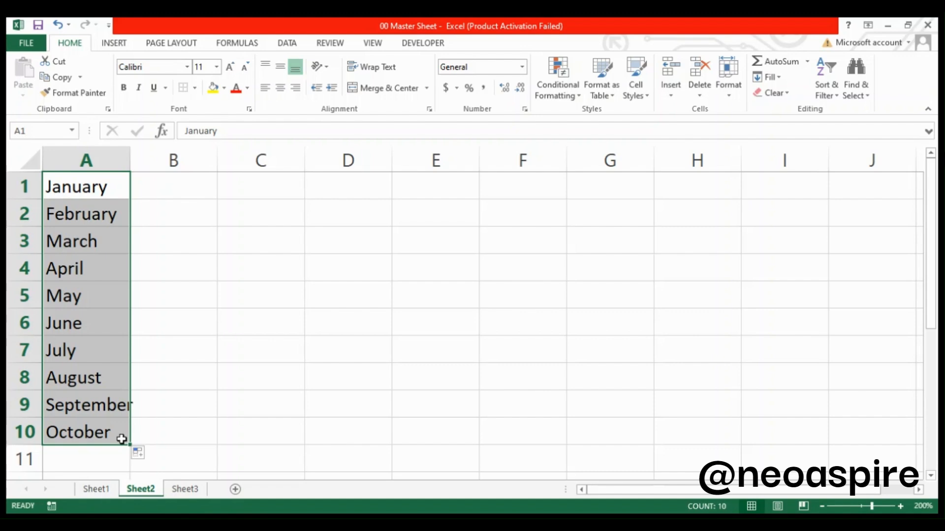
Step: Enter Sunday in C1, AutoFill the weekdays down through C9, and autofit the width of column C
left_click(270, 184)
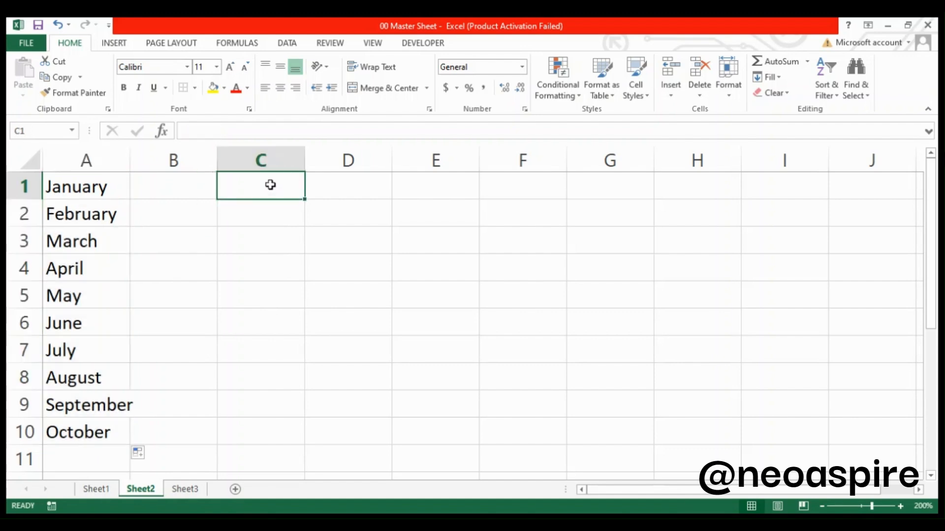
type("Sunday")
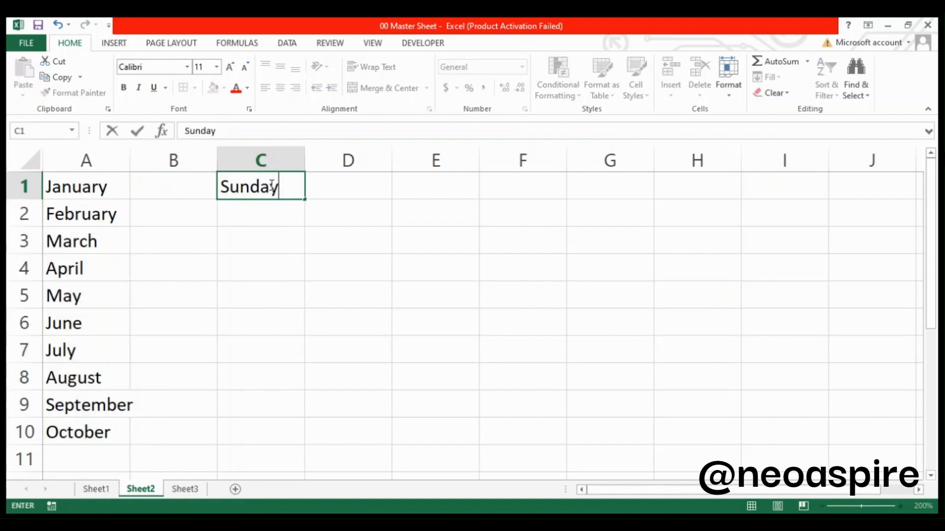
key("Return")
left_click(283, 186)
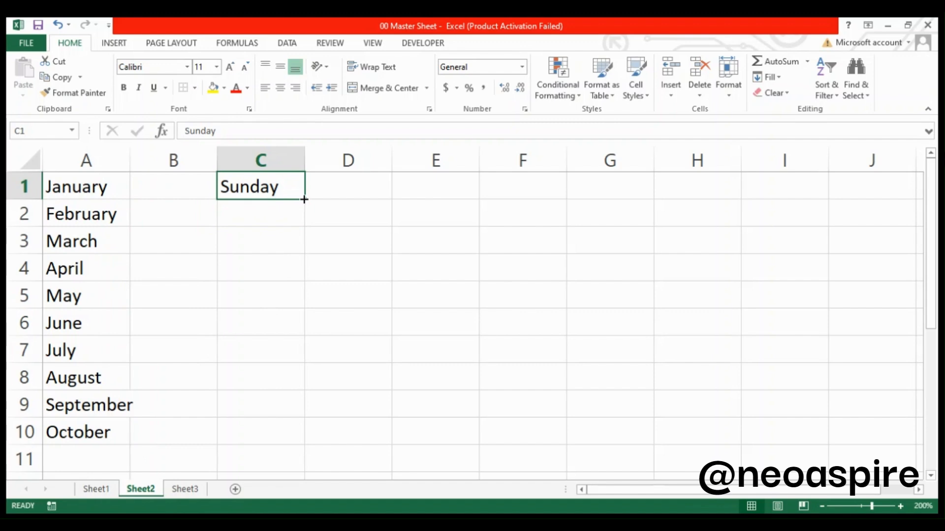
left_click_drag(304, 199, 291, 430)
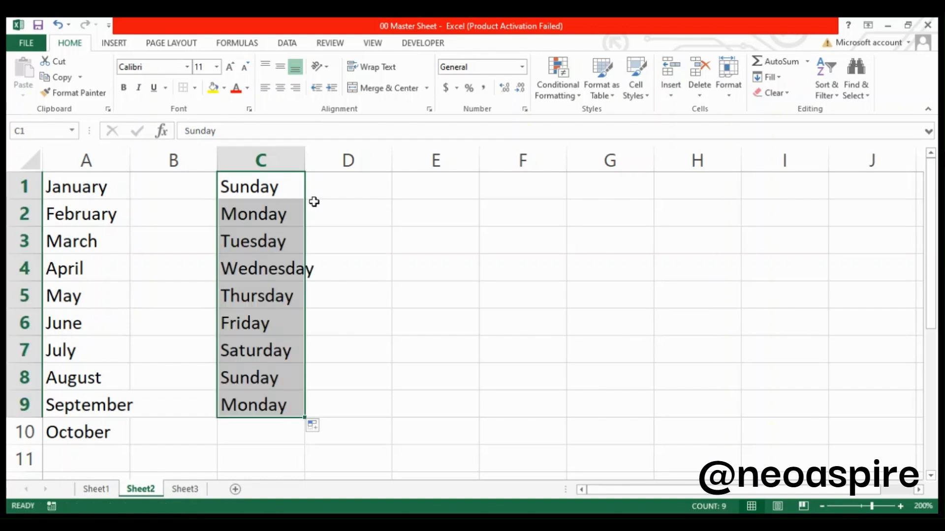
double_click(304, 155)
Step: Enter 1 and 2 in E1:E2 and AutoFill the consecutive number series down through E9
left_click(445, 193)
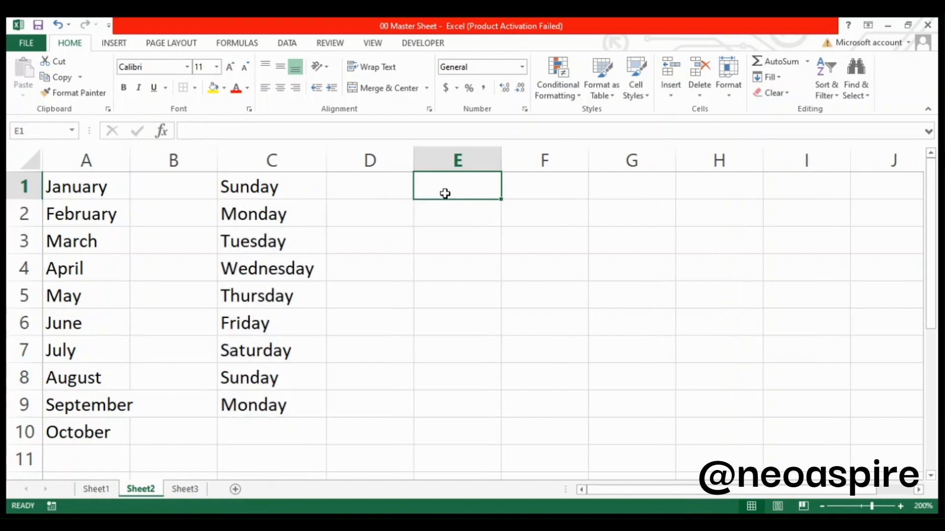
type("1")
key("Return")
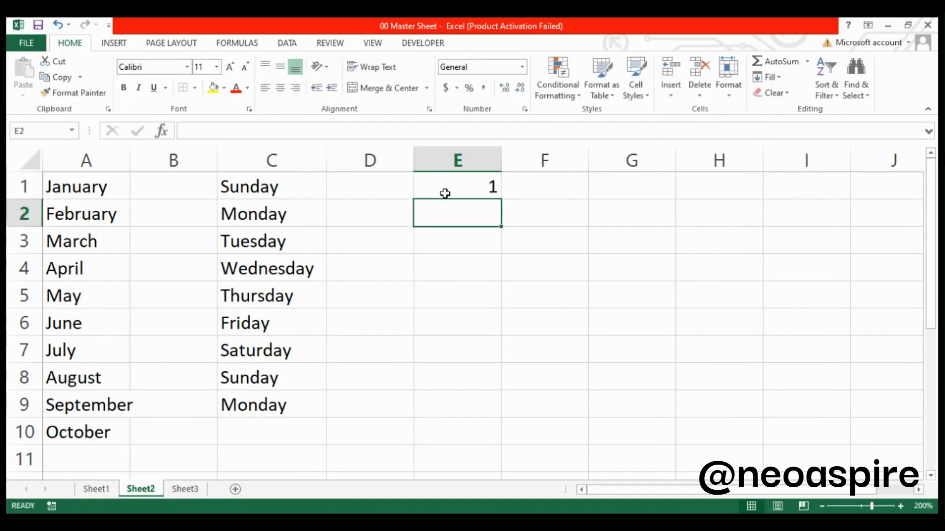
type("2")
key("Return")
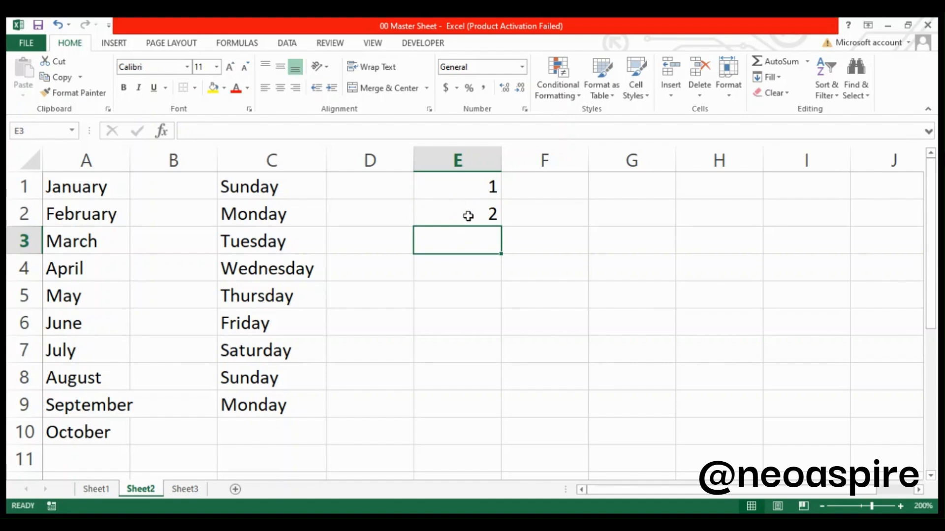
left_click_drag(468, 186, 468, 222)
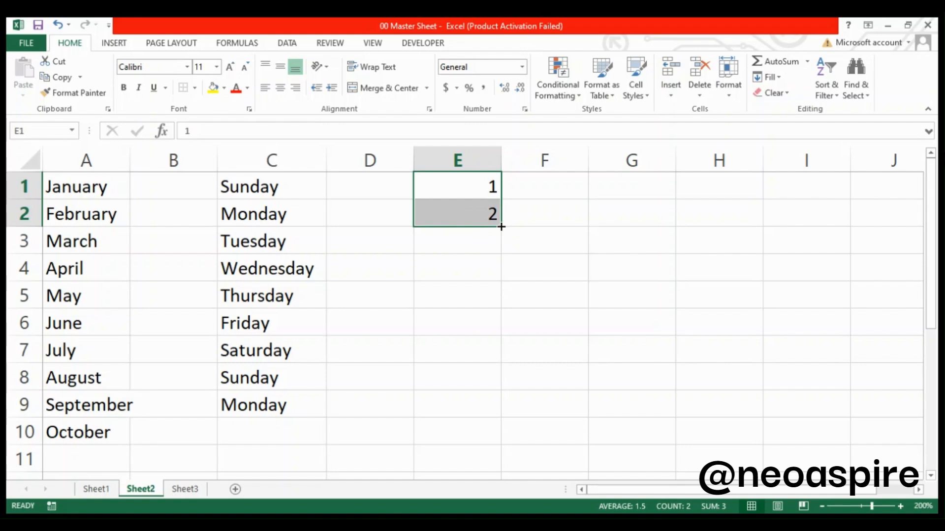
left_click_drag(501, 227, 482, 424)
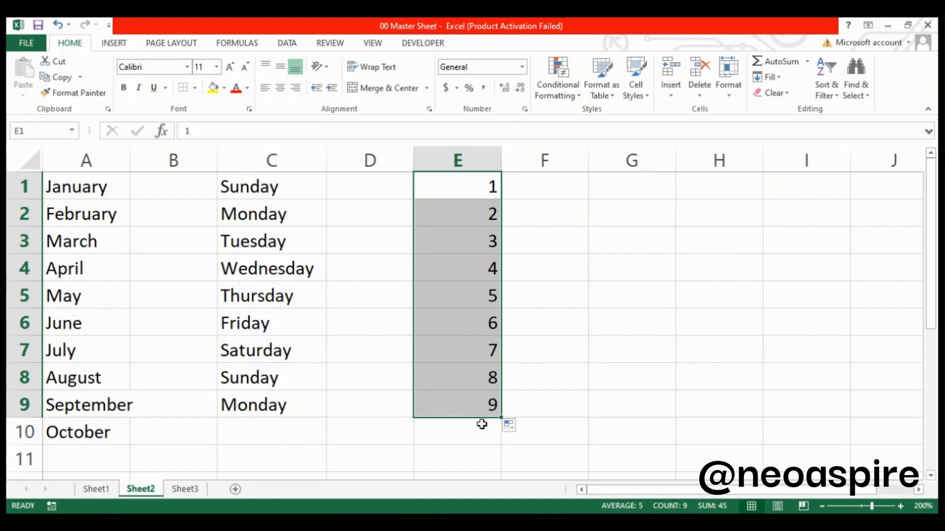
Step: Enter 2 and 4 in G1:G2 and AutoFill the even number series down through G9
left_click(600, 188)
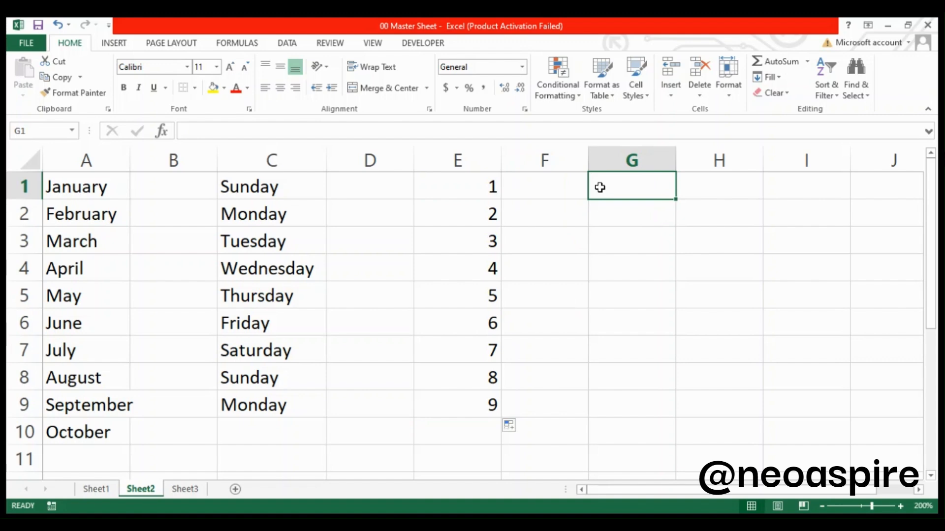
type("2")
key("Return")
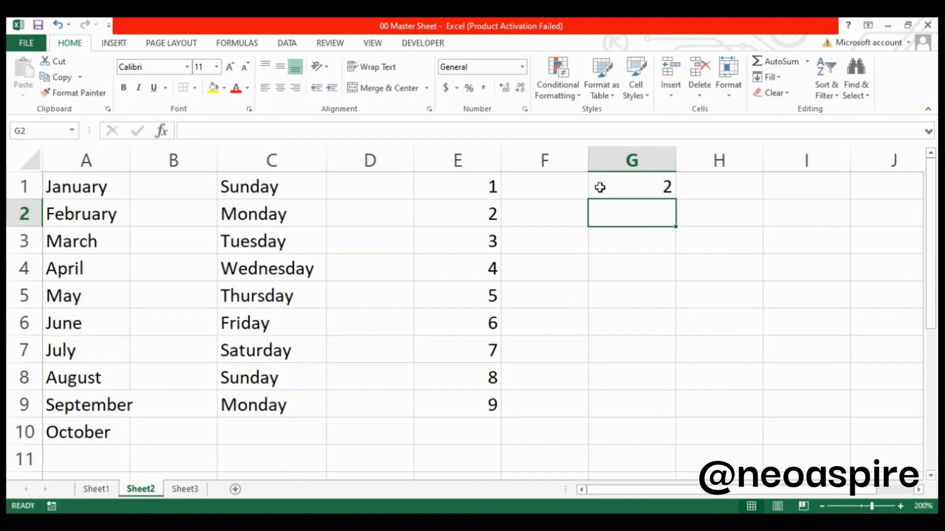
type("4")
left_click(634, 277)
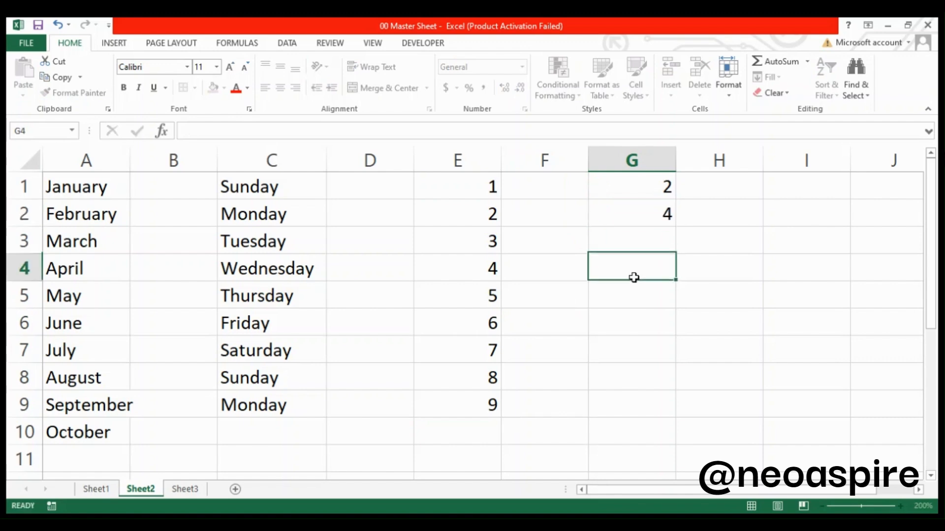
left_click_drag(633, 183, 661, 422)
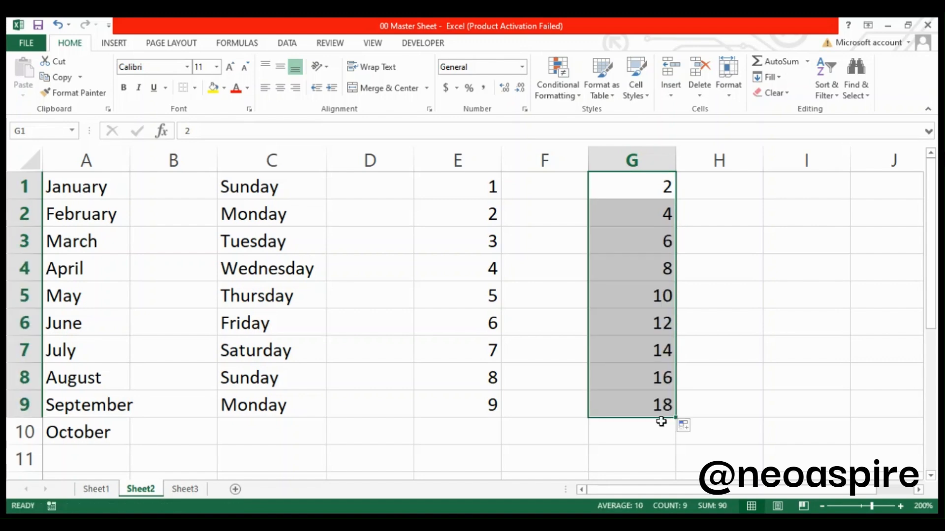
Step: Enter 1 and 3 in I1:I2 and AutoFill the odd number series down through I9
left_click(811, 186)
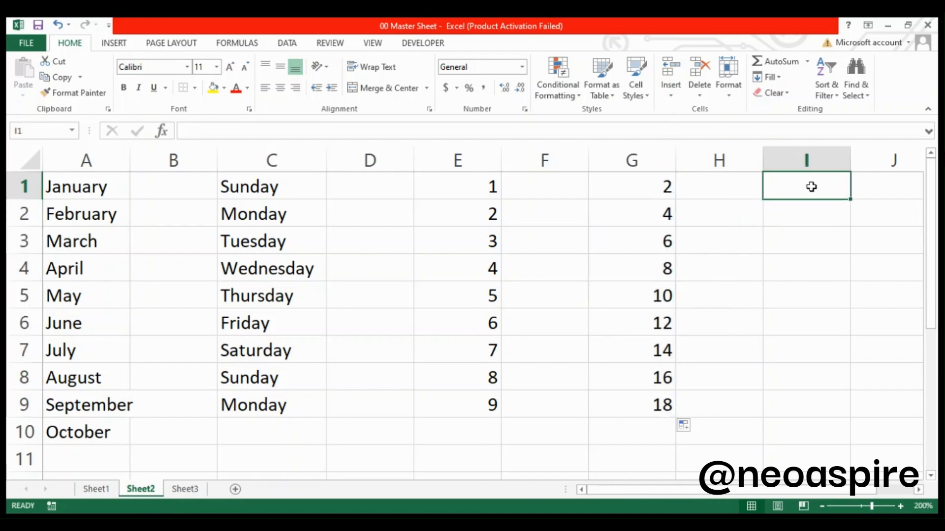
type("1")
key("Return")
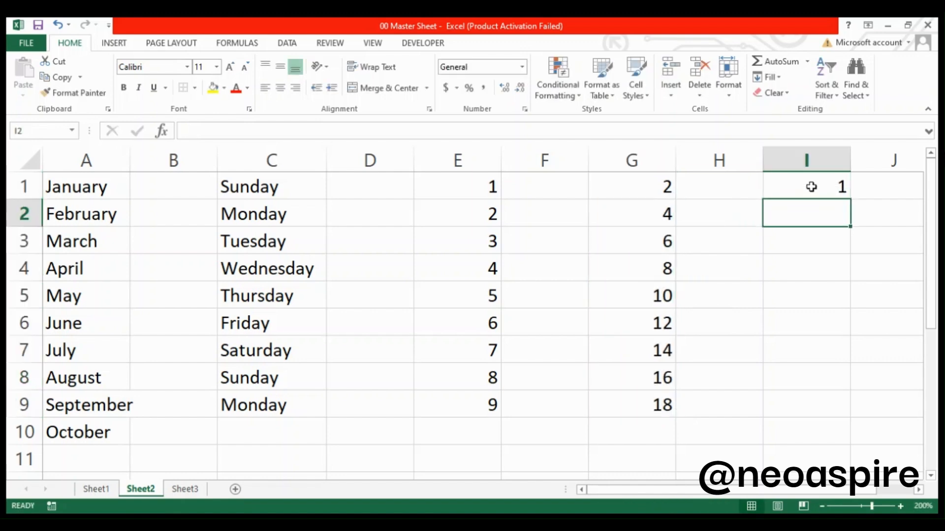
type("3")
key("Return")
left_click_drag(811, 186, 835, 418)
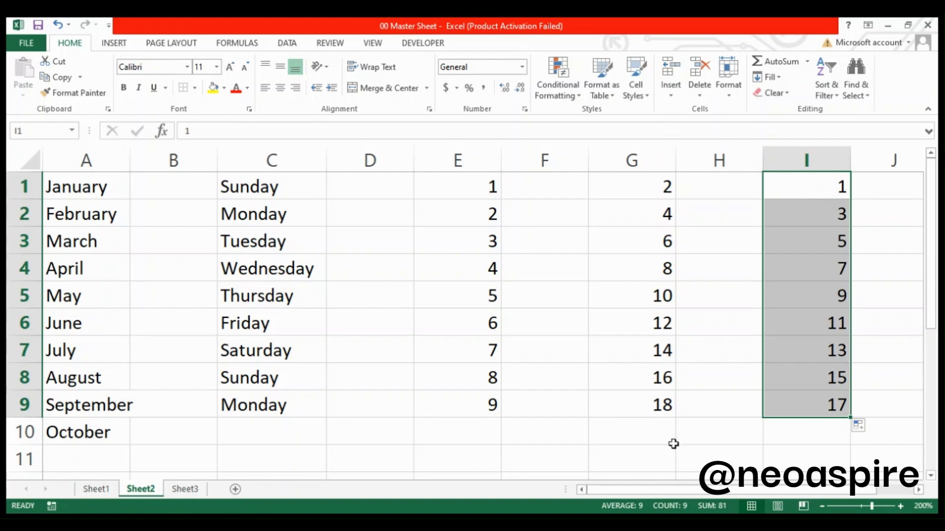
Step: On Sheet3, enter the first name from A2 in B2 and the matching surname in C2
left_click(185, 489)
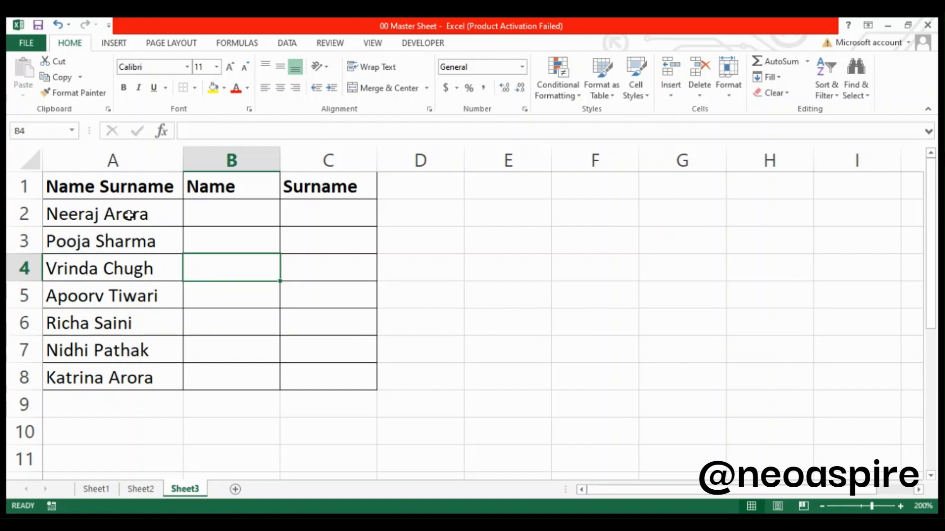
left_click(223, 216)
type("Neeraj")
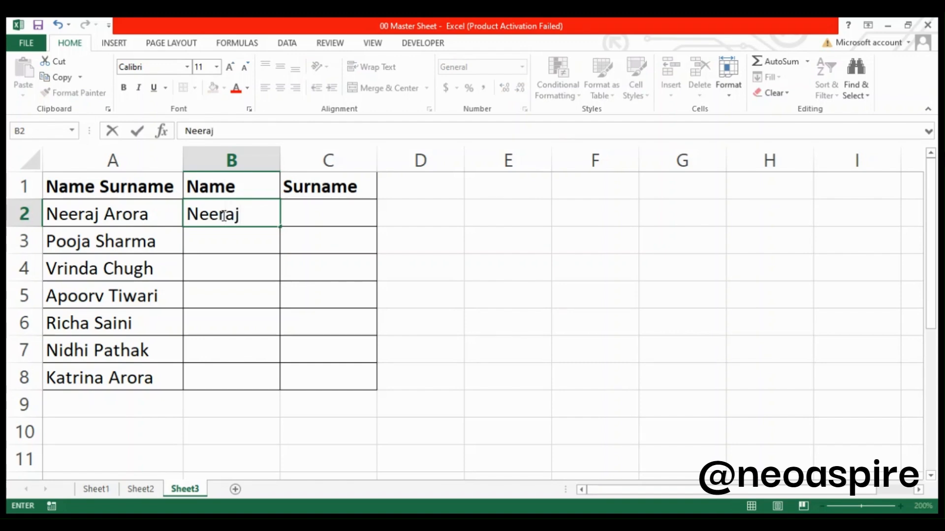
left_click(244, 244)
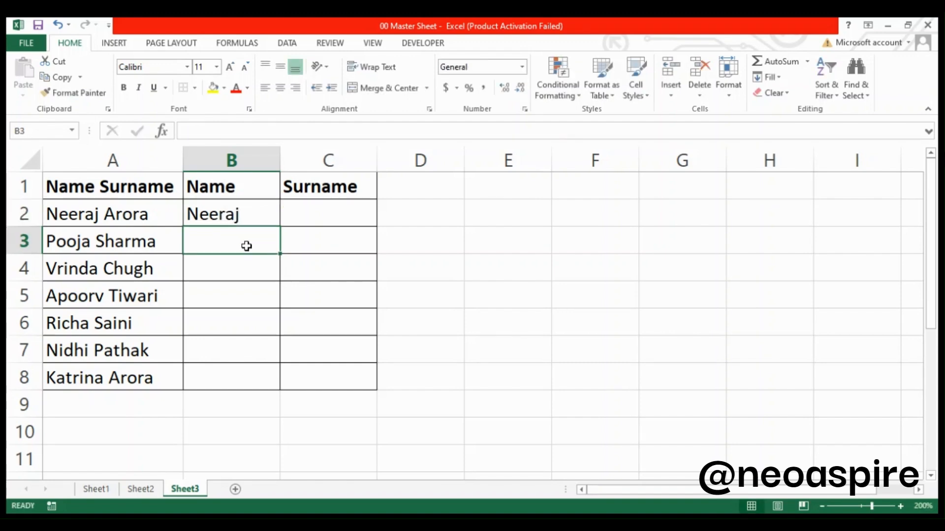
left_click(315, 216)
type("Arora")
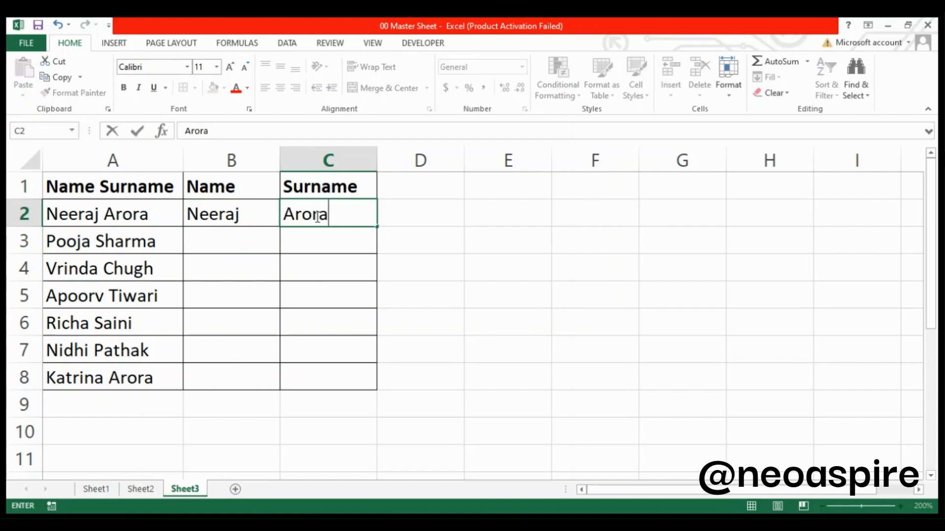
Step: Use Flash Fill from B3 and C3 to complete the Name and Surname columns down through row 8
left_click(248, 237)
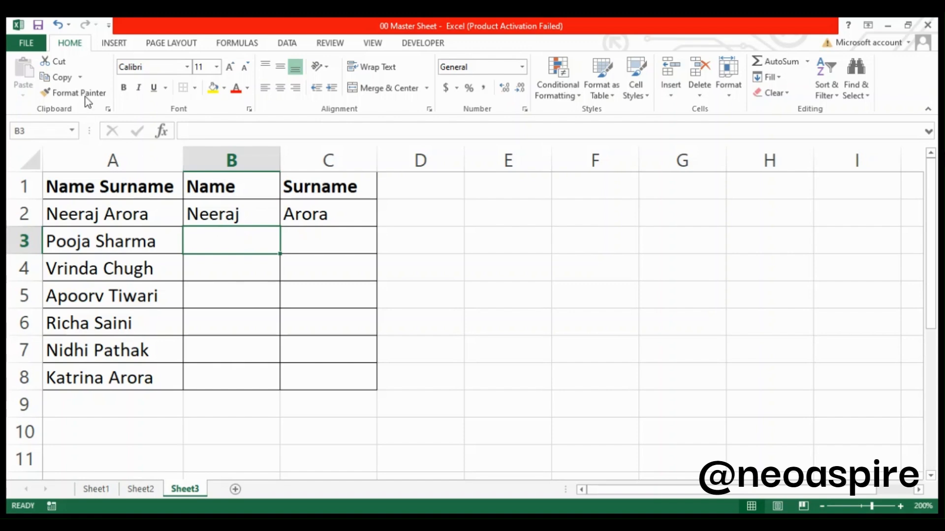
left_click(285, 47)
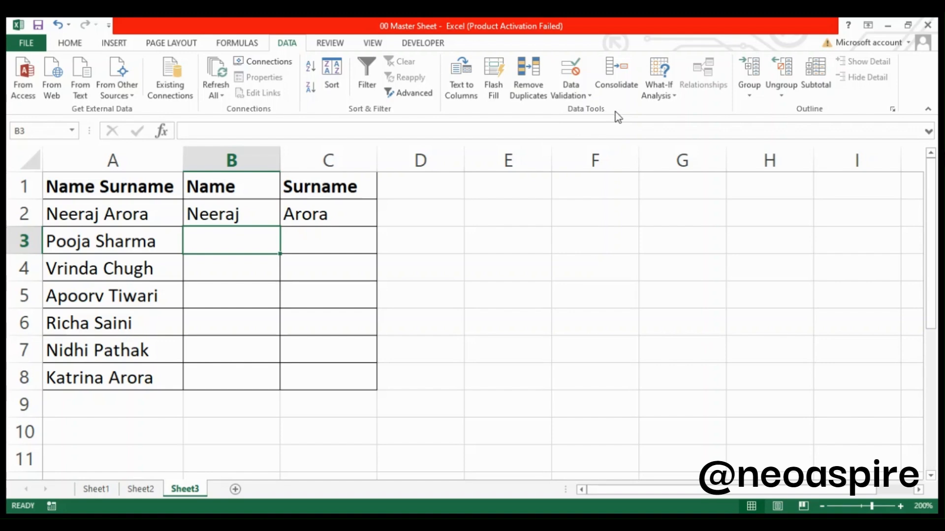
left_click(494, 88)
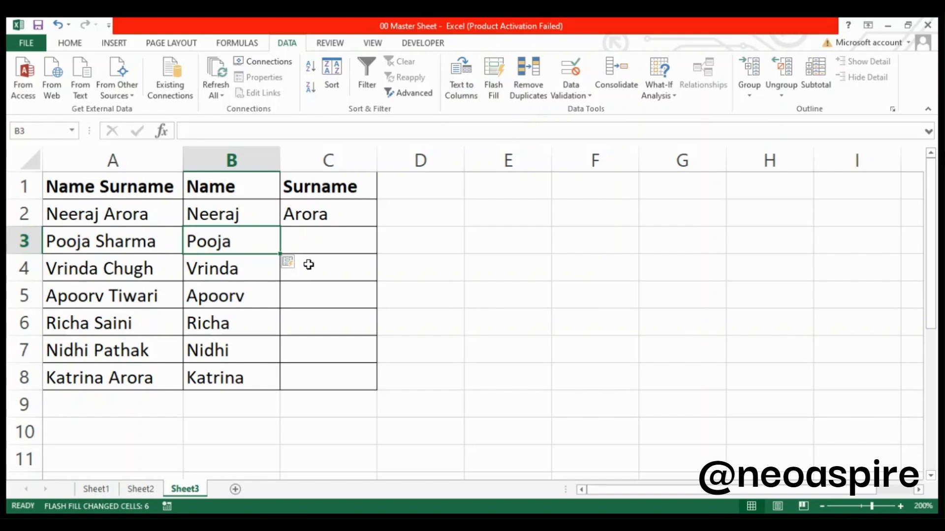
left_click(328, 238)
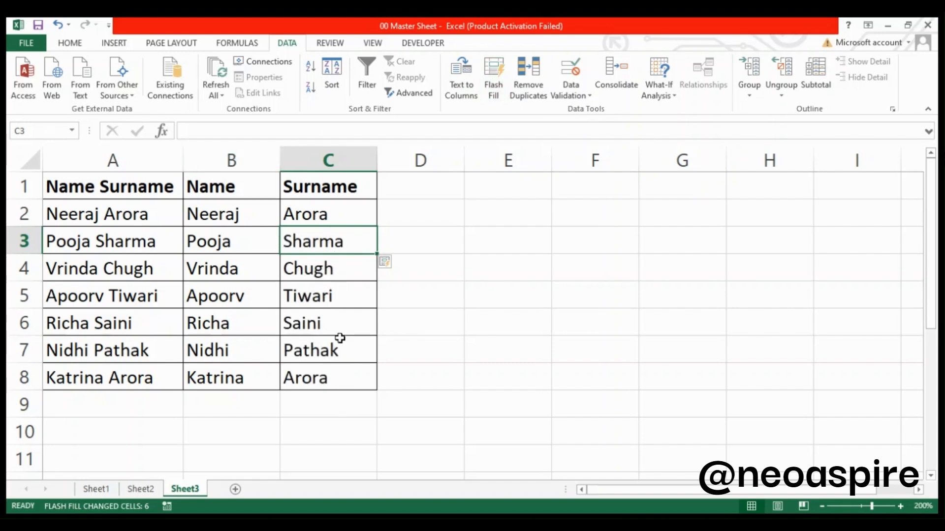
left_click(452, 424)
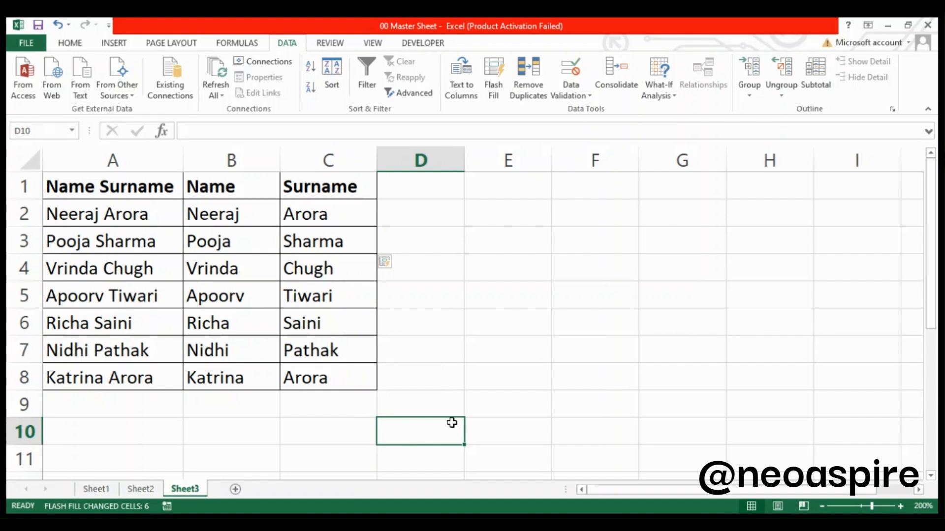